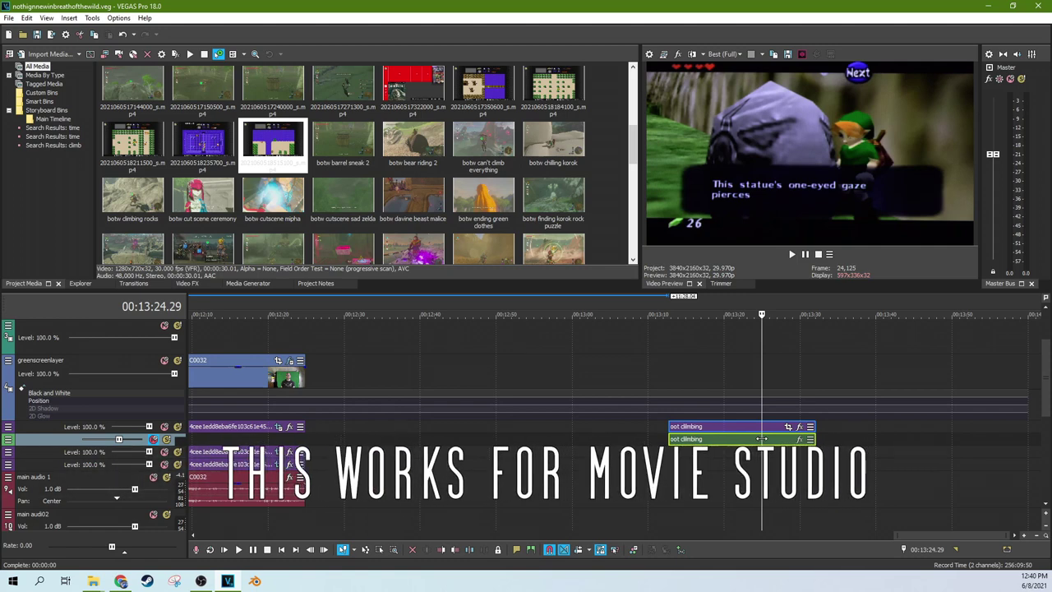
Step: Select the oot climbing clip at an earlier playback point, then skim the anamorphic lens article
{"action": "left_click", "coordinate": [742, 438]}
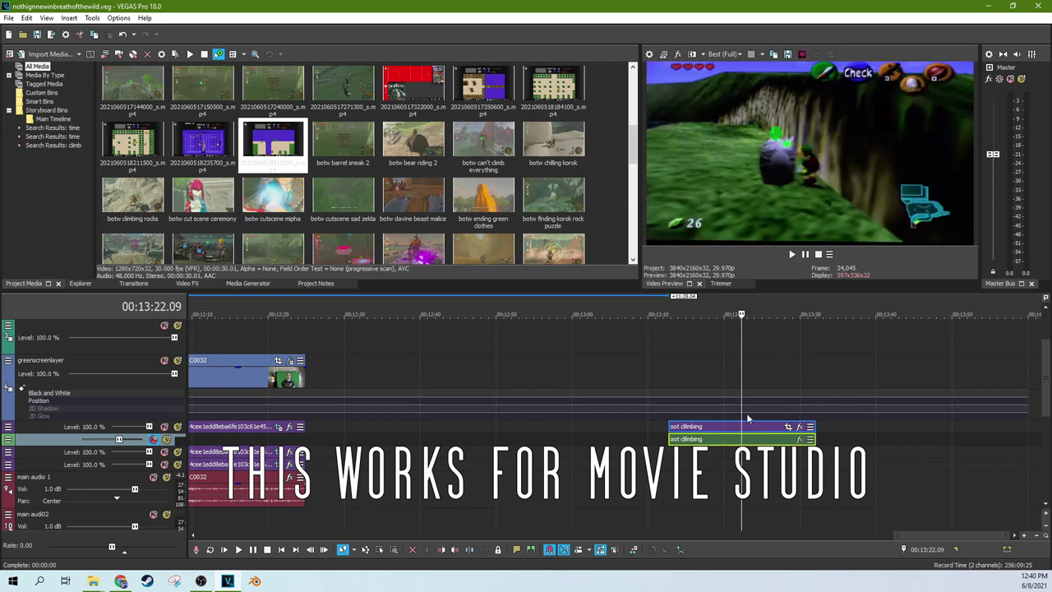
{"action": "left_click", "coordinate": [729, 427]}
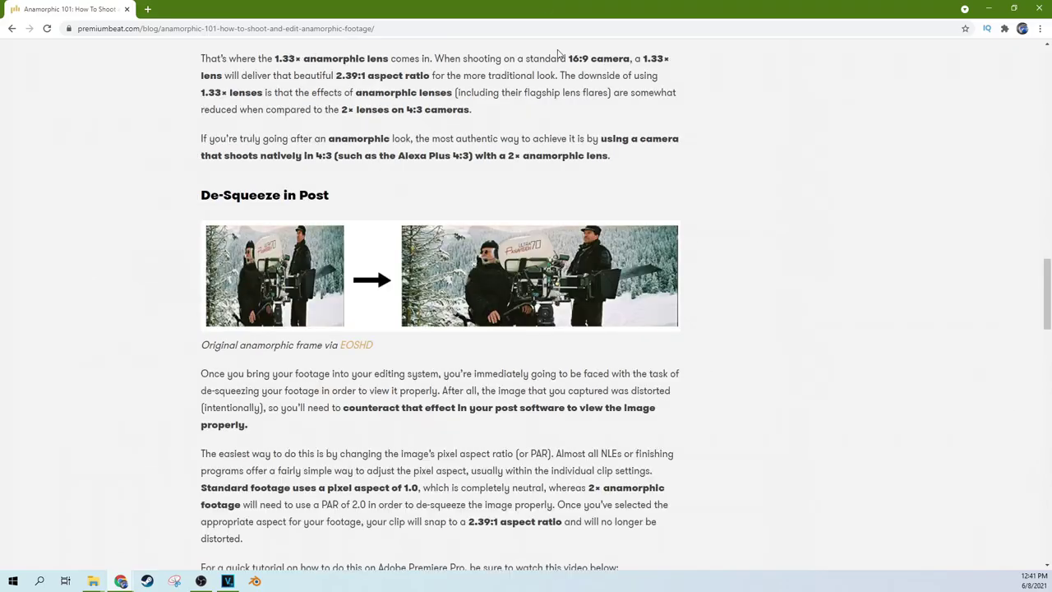
{"action": "scroll", "coordinate": [495, 195], "scroll_direction": "down", "scroll_amount": 1}
{"action": "scroll", "coordinate": [482, 195], "scroll_direction": "up", "scroll_amount": 1}
{"action": "scroll", "coordinate": [481, 196], "scroll_direction": "down", "scroll_amount": 2}
{"action": "scroll", "coordinate": [481, 195], "scroll_direction": "up", "scroll_amount": 7}
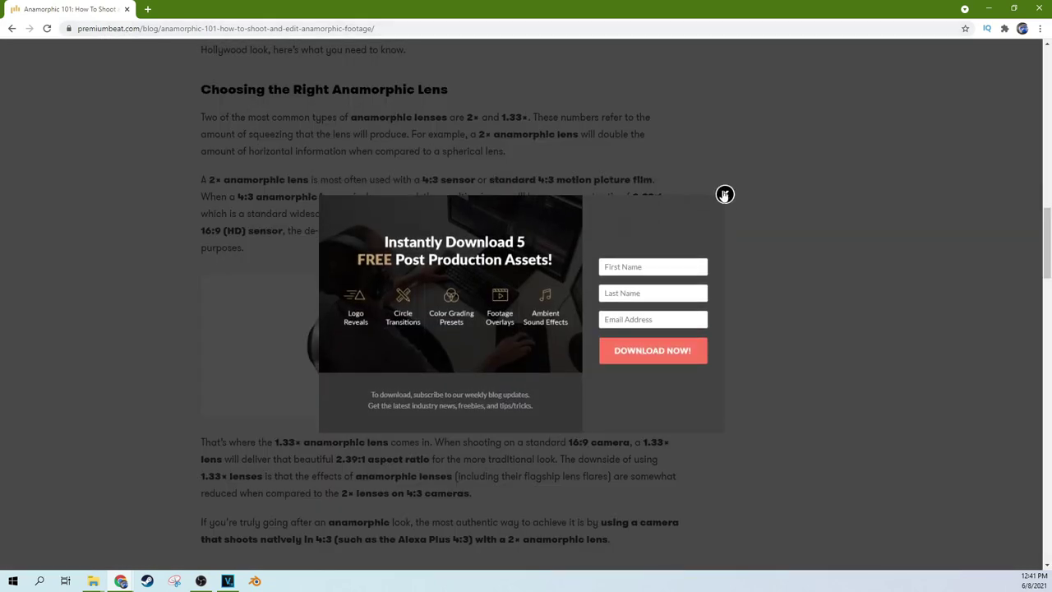
Step: Dismiss the article's download offer and keep reading about anamorphic lenses
{"action": "left_click", "coordinate": [723, 194]}
{"action": "scroll", "coordinate": [646, 176], "scroll_direction": "down", "scroll_amount": 1}
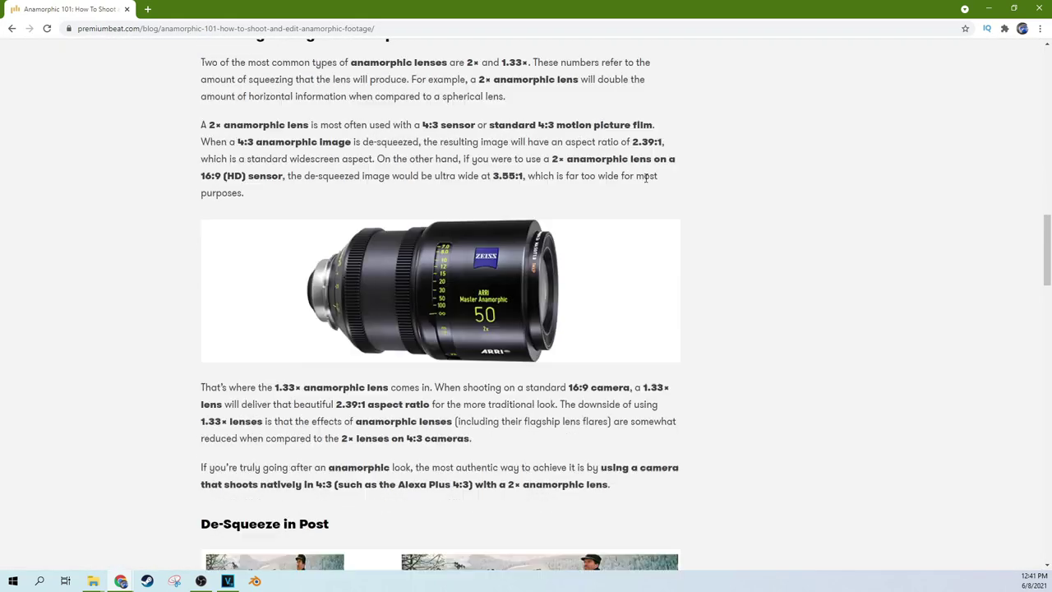
{"action": "scroll", "coordinate": [645, 176], "scroll_direction": "down", "scroll_amount": 3}
{"action": "scroll", "coordinate": [644, 178], "scroll_direction": "up", "scroll_amount": 1}
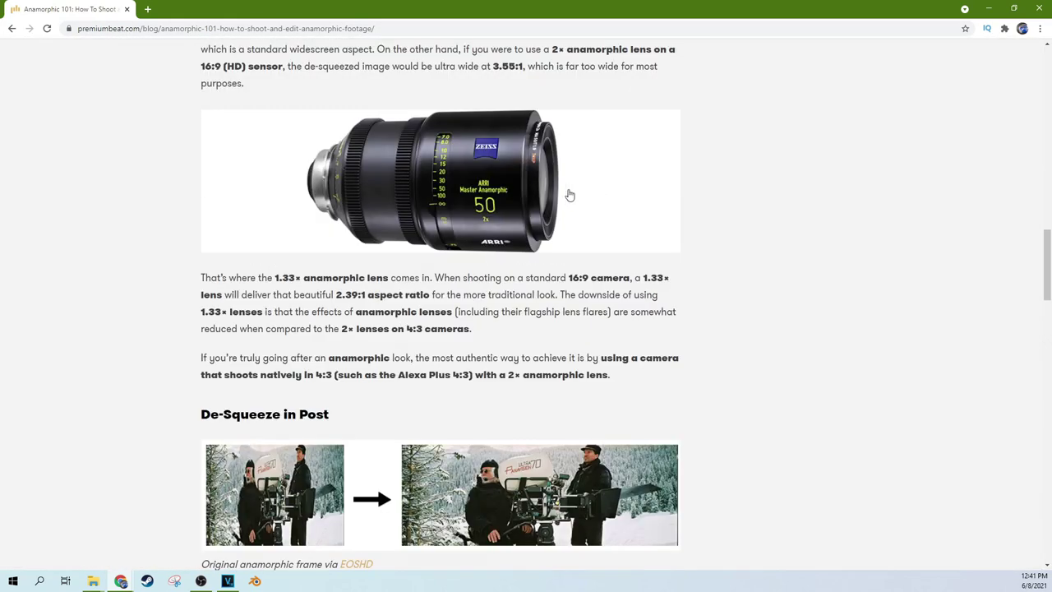
{"action": "scroll", "coordinate": [686, 258], "scroll_direction": "down", "scroll_amount": 8}
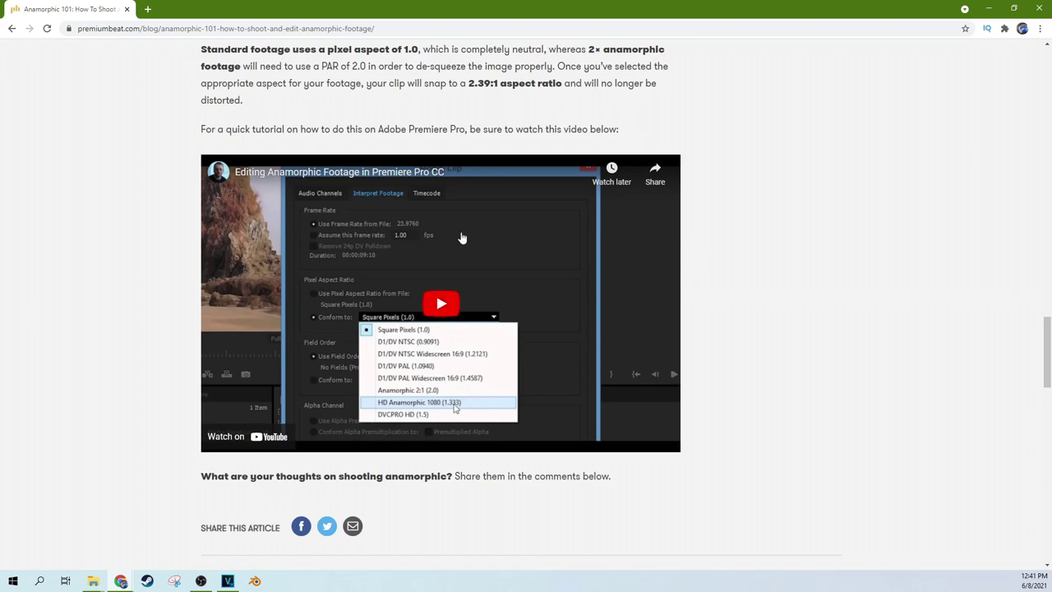
{"action": "scroll", "coordinate": [755, 308], "scroll_direction": "up", "scroll_amount": 6}
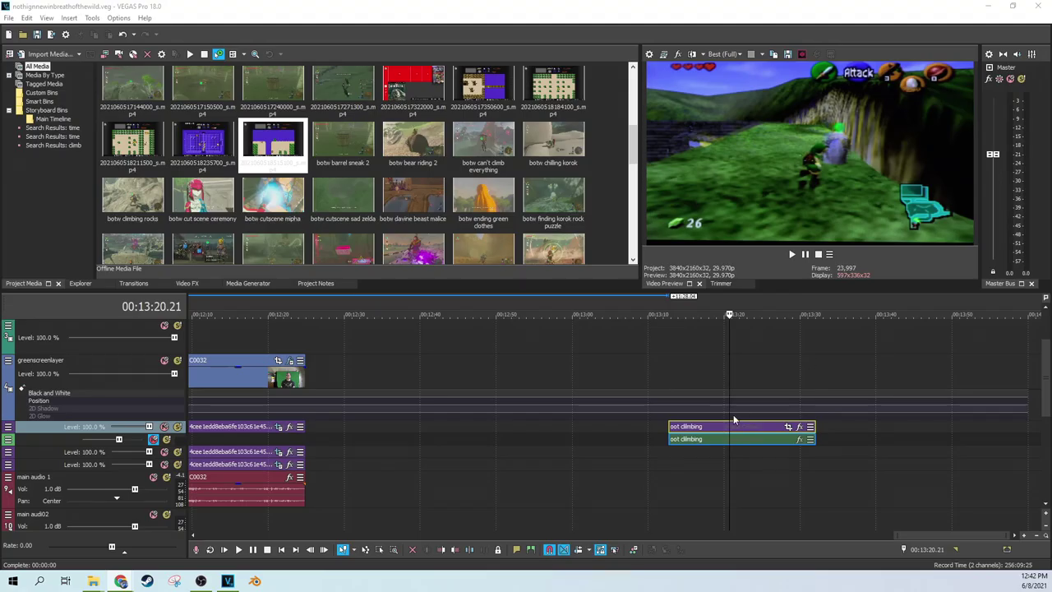
Step: Return to the editor, scrub later into the oot climbing clip, and recheck the article
{"action": "left_click", "coordinate": [739, 429]}
{"action": "left_click", "coordinate": [720, 386]}
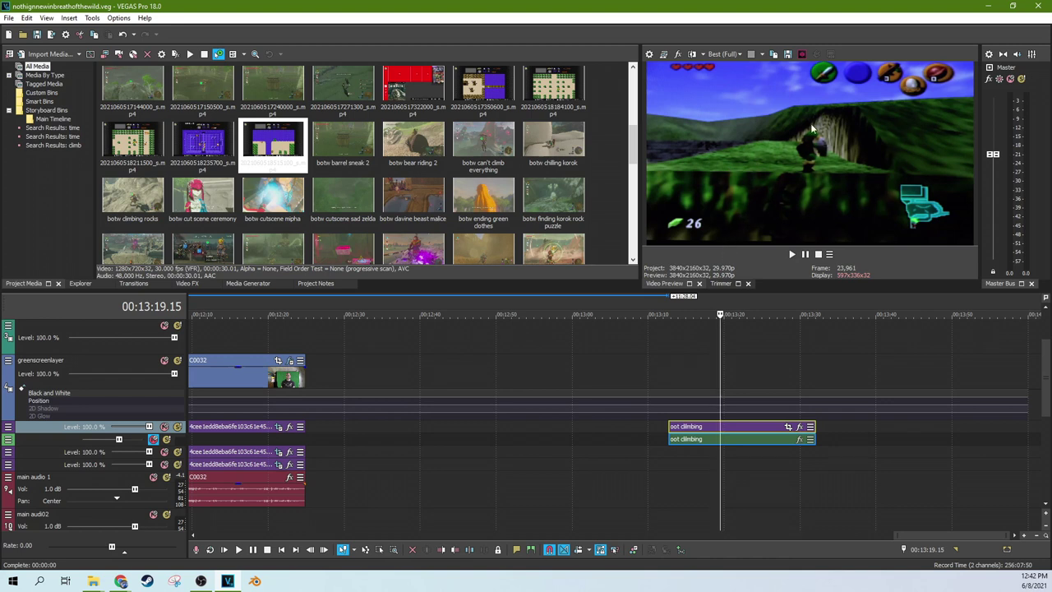
{"action": "left_click", "coordinate": [753, 402]}
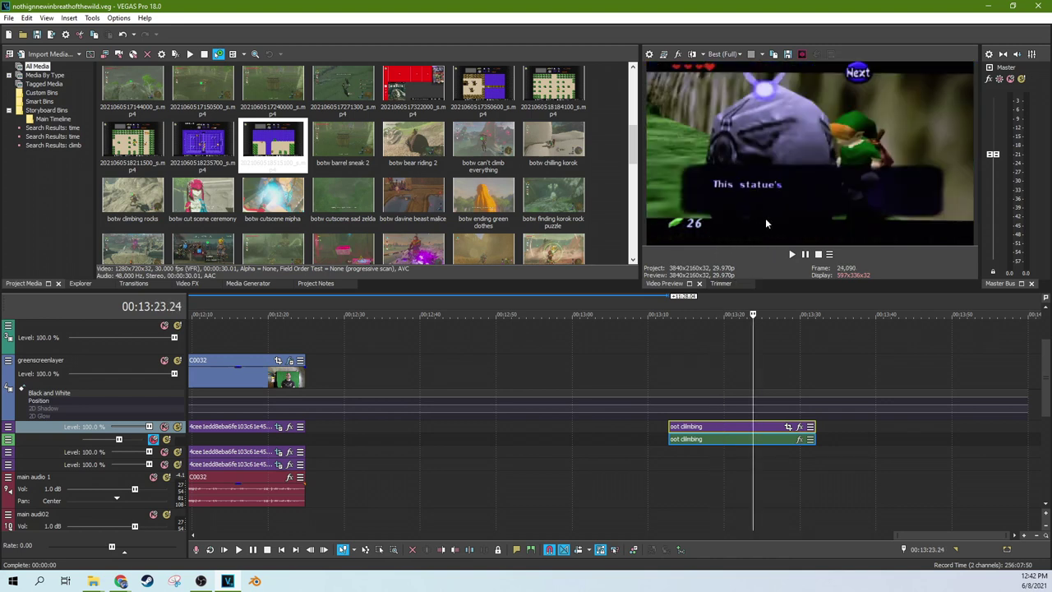
{"action": "key", "text": "alt+Tab"}
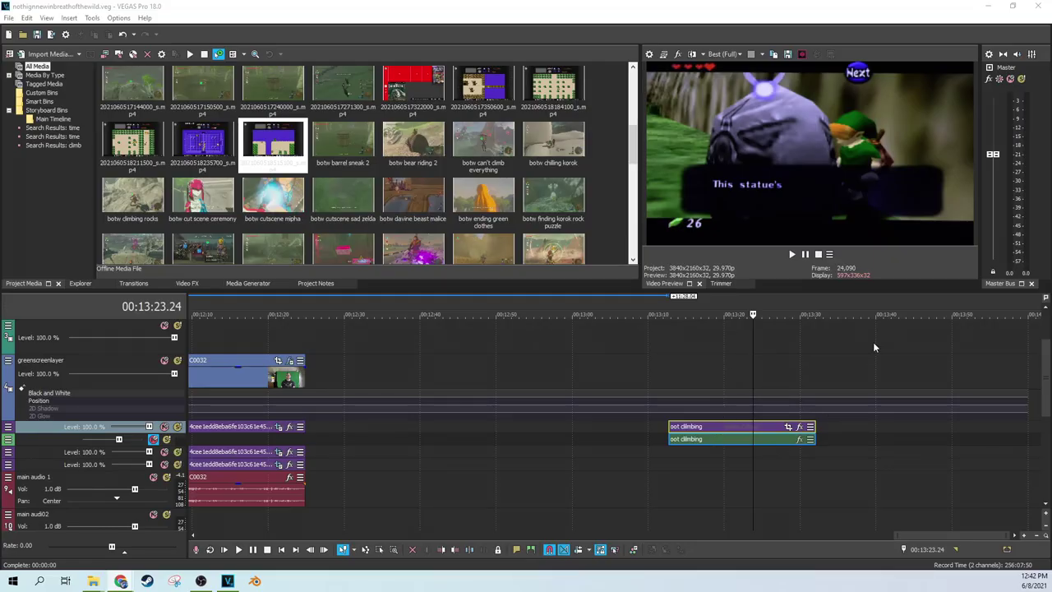
{"action": "left_click", "coordinate": [724, 428]}
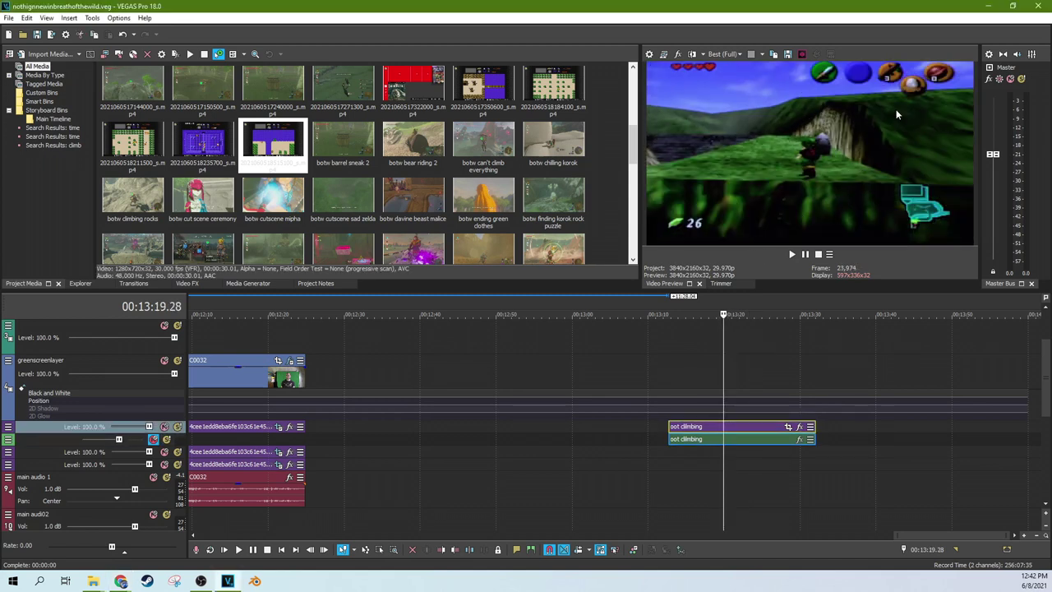
Step: Review the clip's media properties and the project video settings without changing anything
{"action": "right_click", "coordinate": [734, 424]}
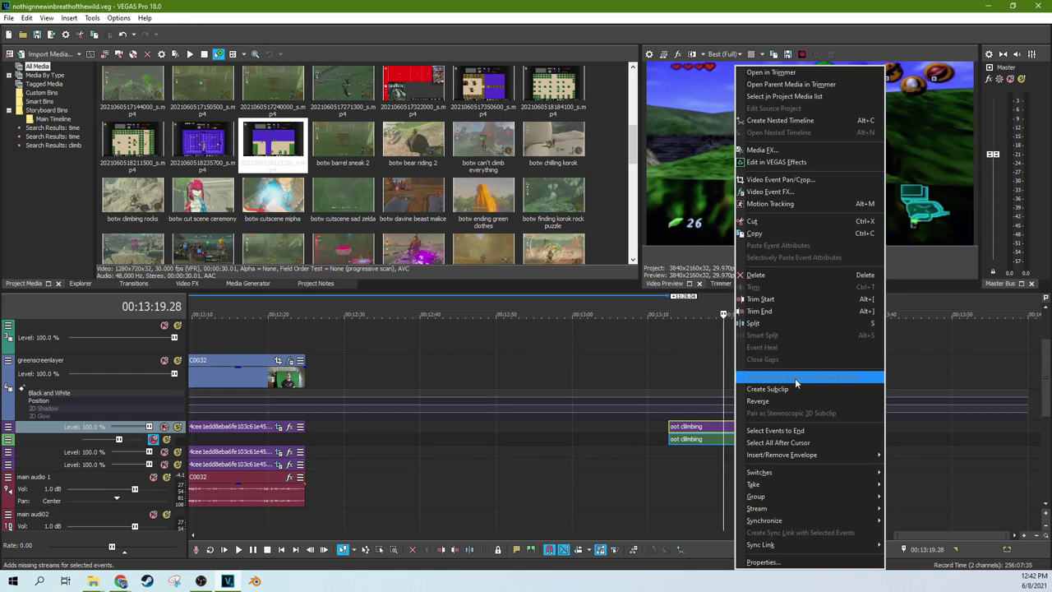
{"action": "left_click", "coordinate": [760, 562]}
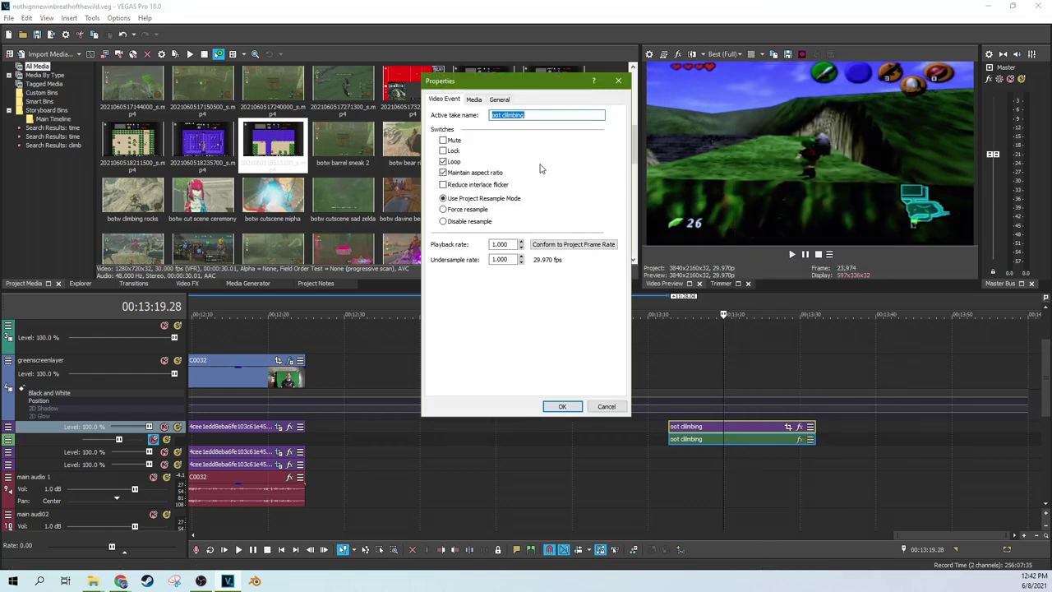
{"action": "left_click", "coordinate": [481, 101]}
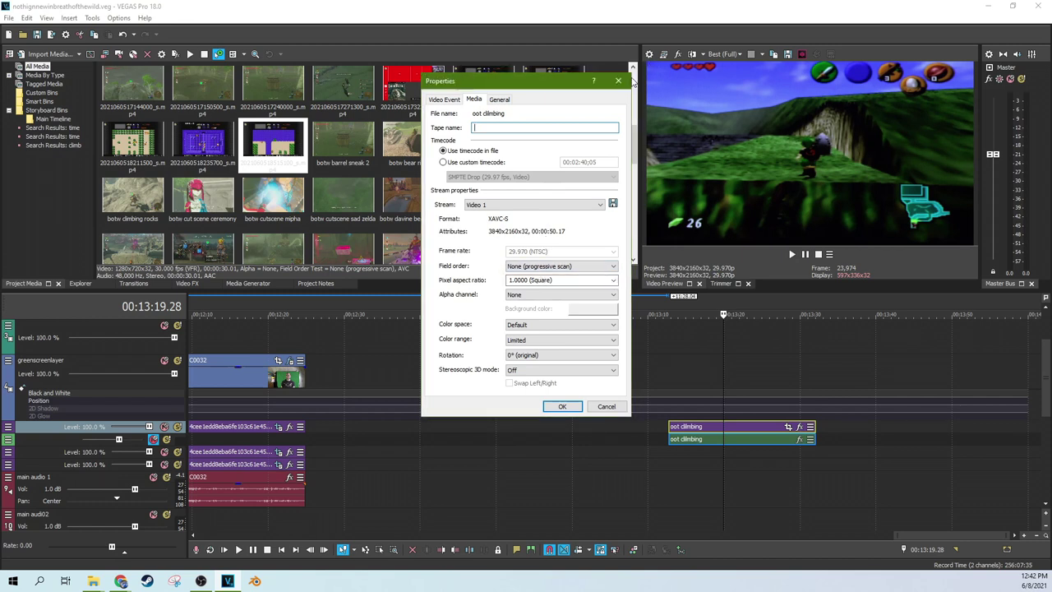
{"action": "key", "text": "Escape"}
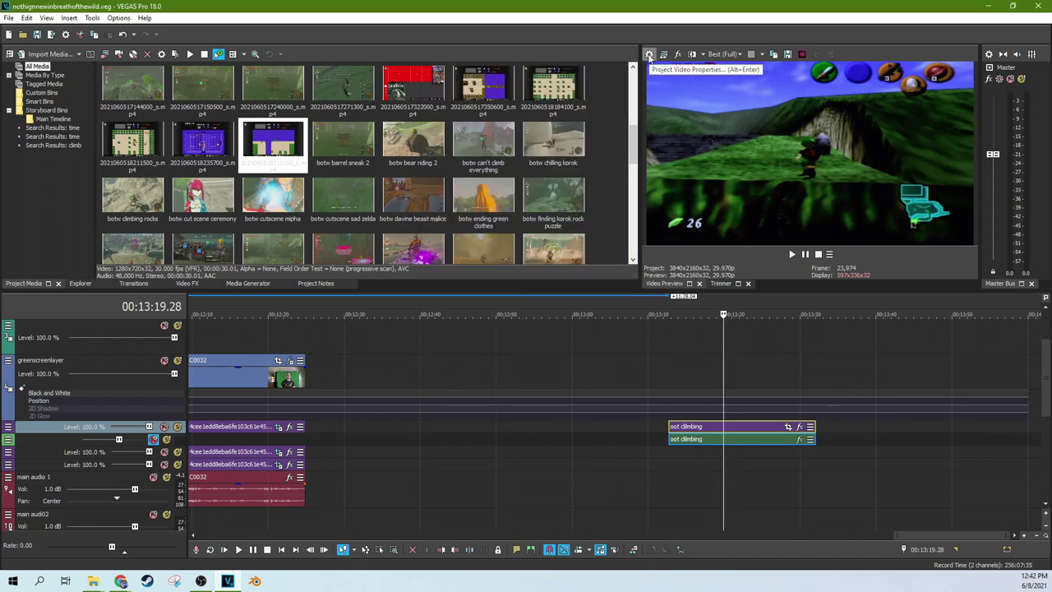
{"action": "left_click", "coordinate": [649, 56]}
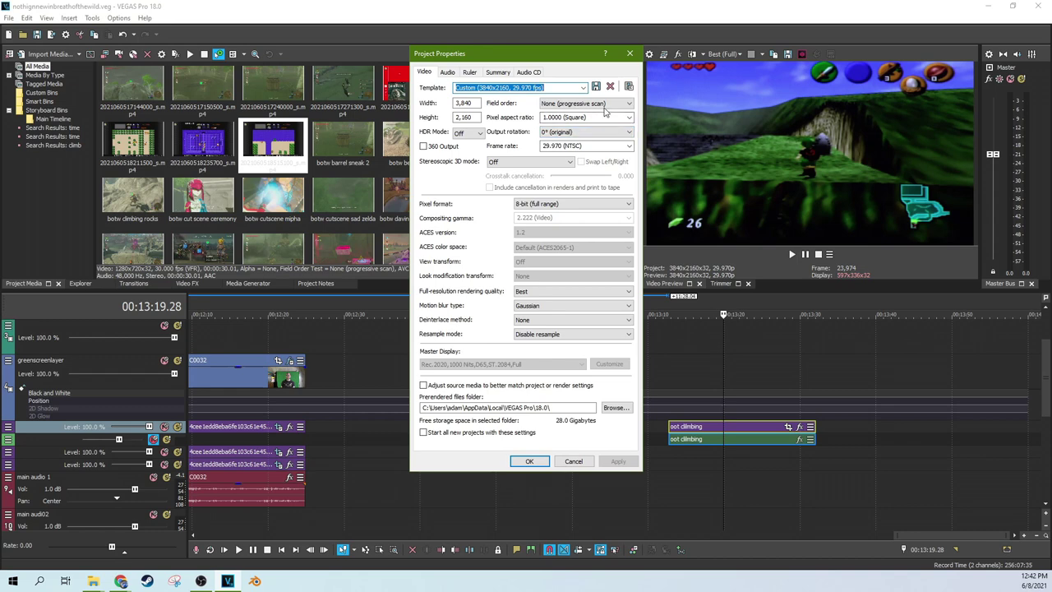
{"action": "left_click", "coordinate": [630, 54]}
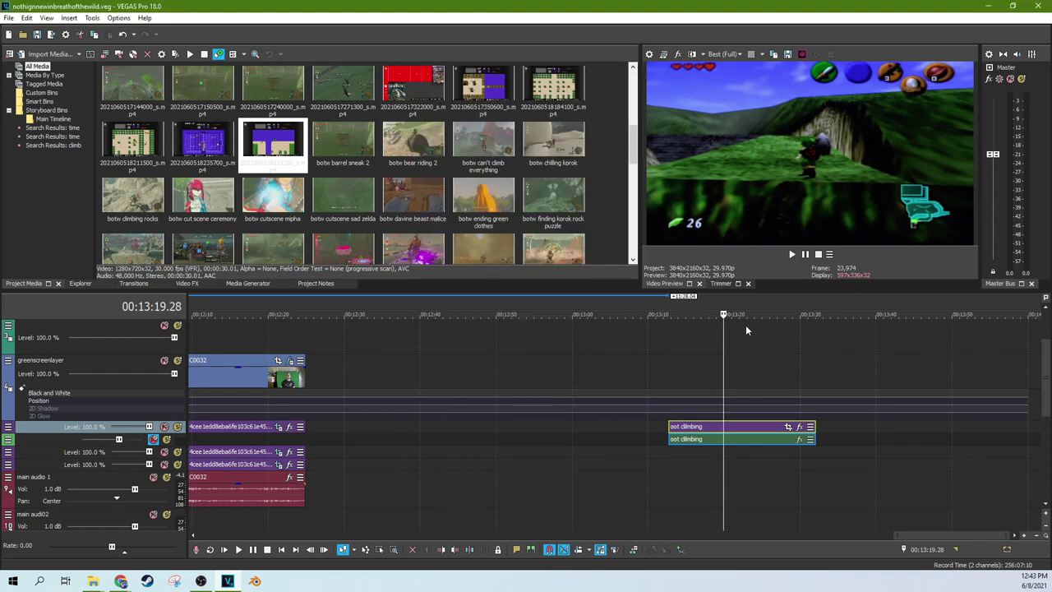
Step: In the clip's Media properties, change the pixel aspect ratio to 0.9091 (NTSC DV)
{"action": "right_click", "coordinate": [745, 430]}
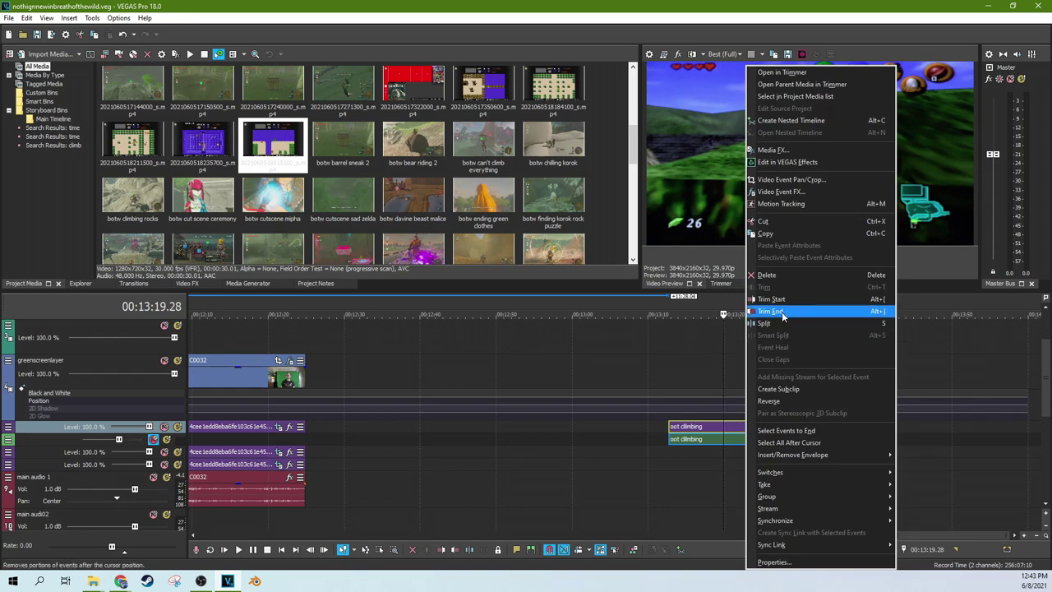
{"action": "right_click", "coordinate": [703, 431]}
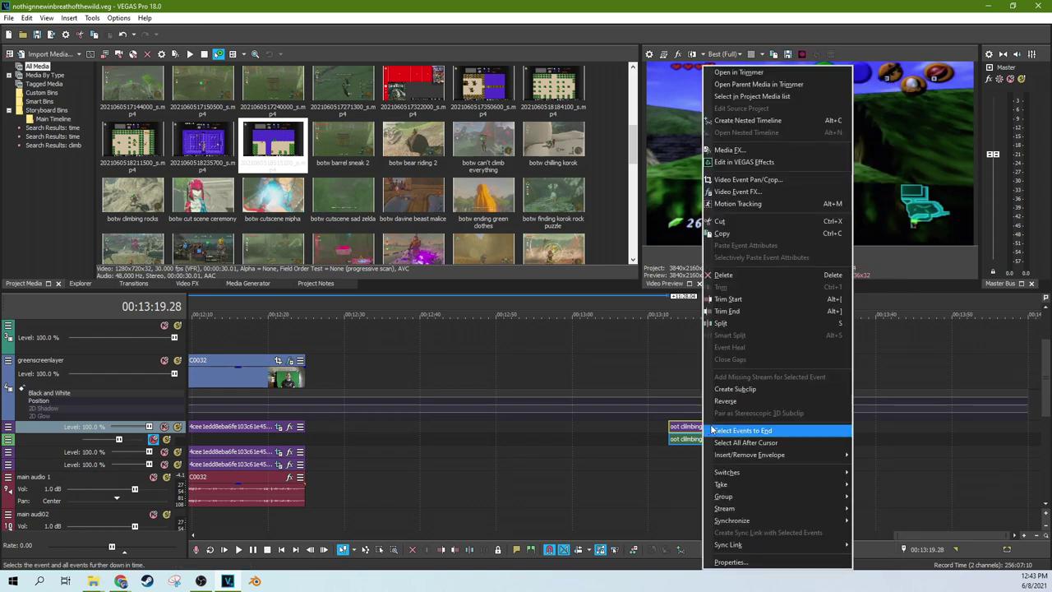
{"action": "left_click", "coordinate": [743, 560]}
{"action": "left_click", "coordinate": [482, 102]}
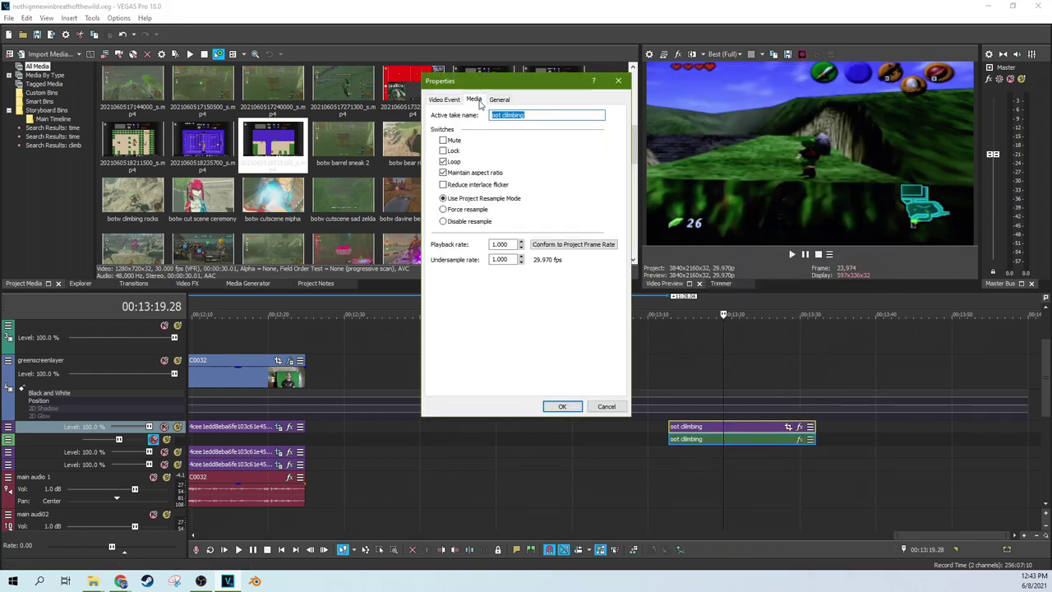
{"action": "left_click", "coordinate": [613, 281]}
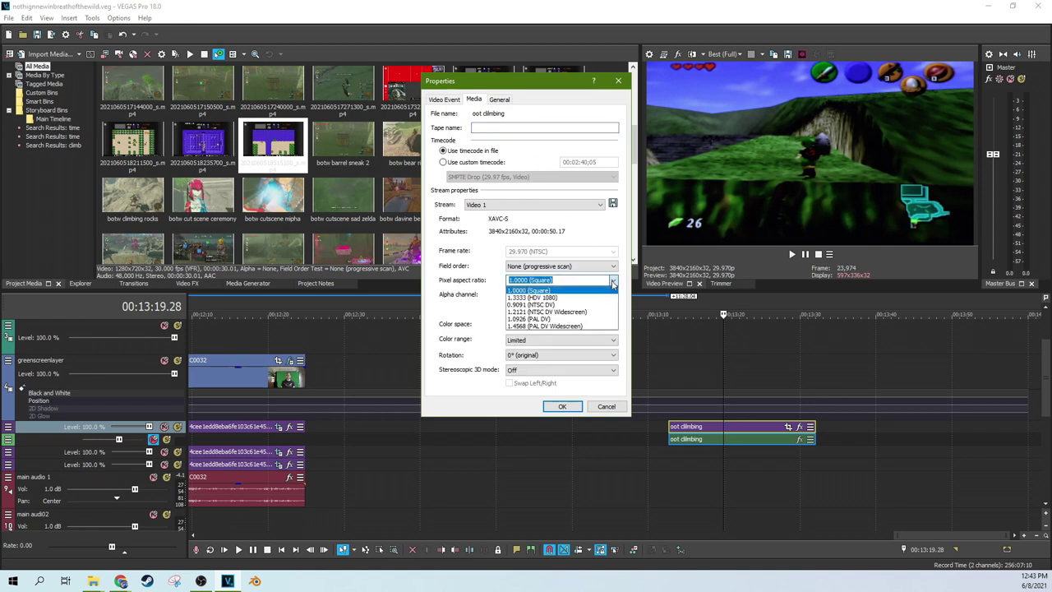
{"action": "left_click", "coordinate": [541, 305]}
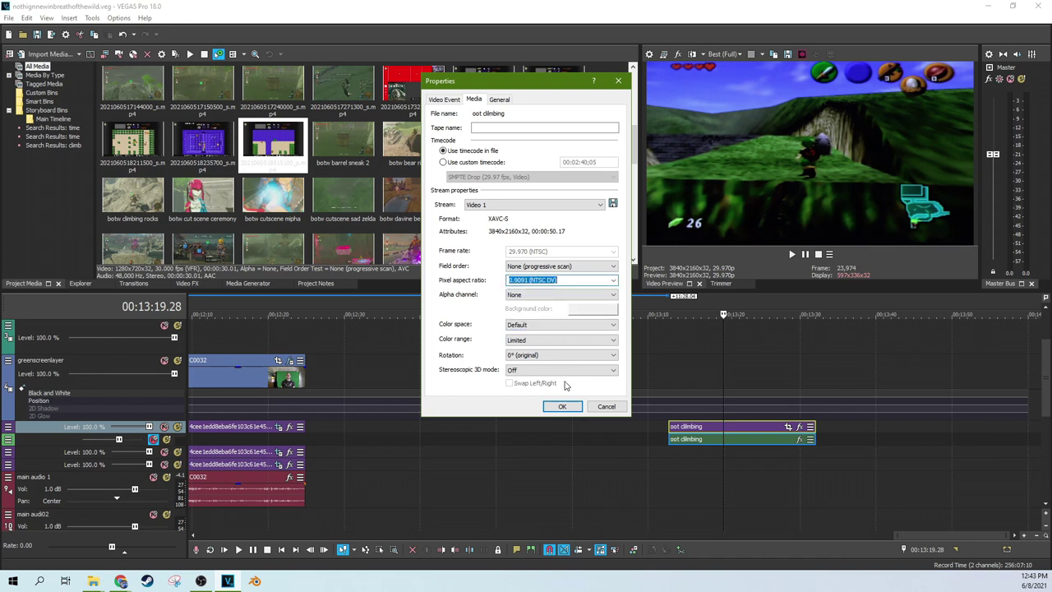
{"action": "left_click", "coordinate": [564, 405]}
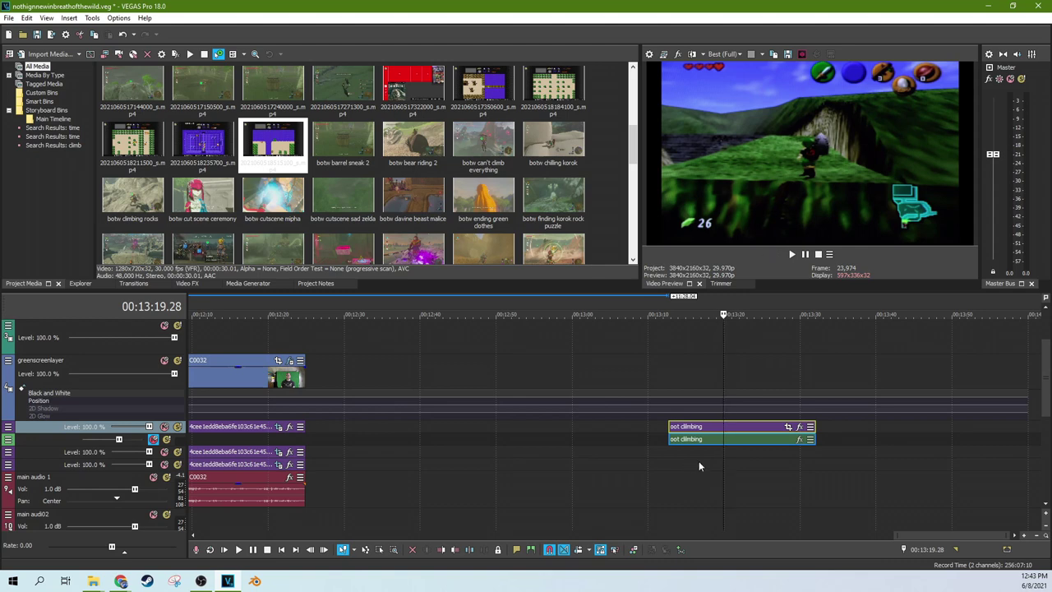
Step: Switch the oot climbing media to 1.3333 (HDV 1080) pixel aspect, then open its Pan/Crop window
{"action": "right_click", "coordinate": [730, 429]}
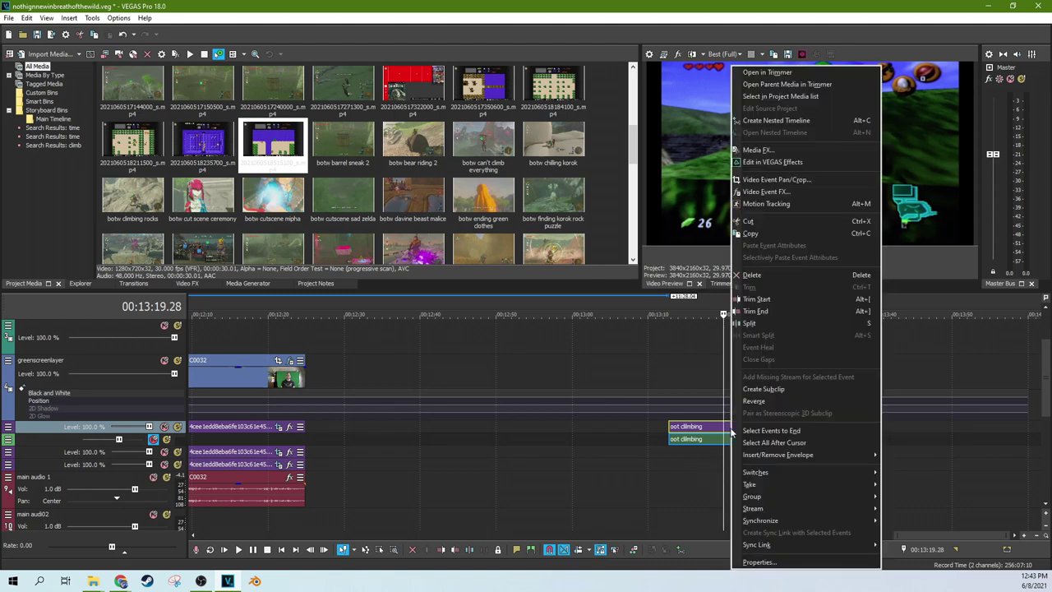
{"action": "left_click", "coordinate": [758, 562]}
{"action": "left_click", "coordinate": [497, 99]}
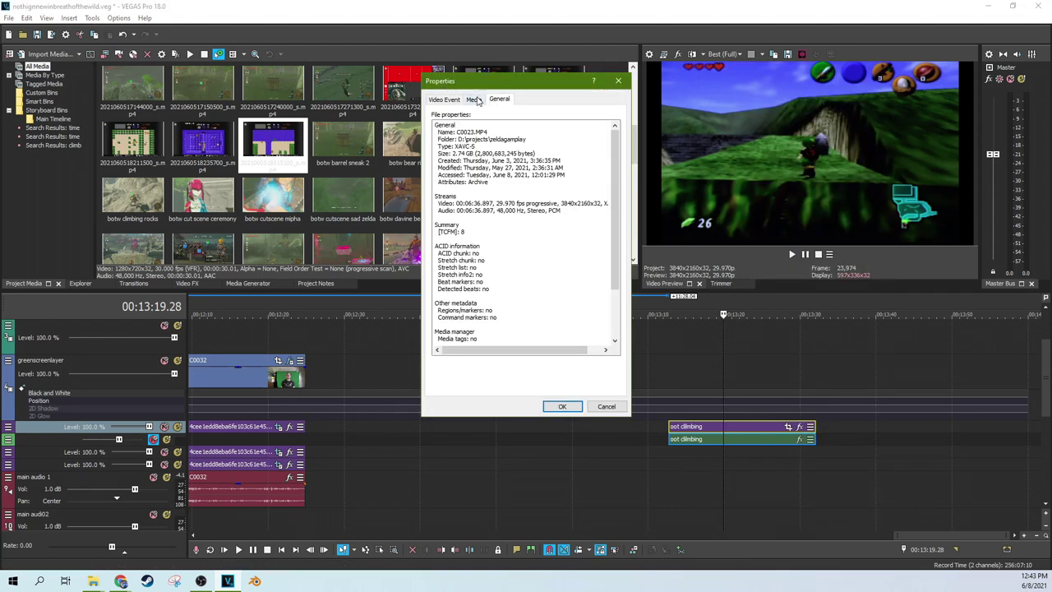
{"action": "left_click", "coordinate": [474, 99]}
{"action": "left_click", "coordinate": [446, 100]}
{"action": "left_click", "coordinate": [474, 100]}
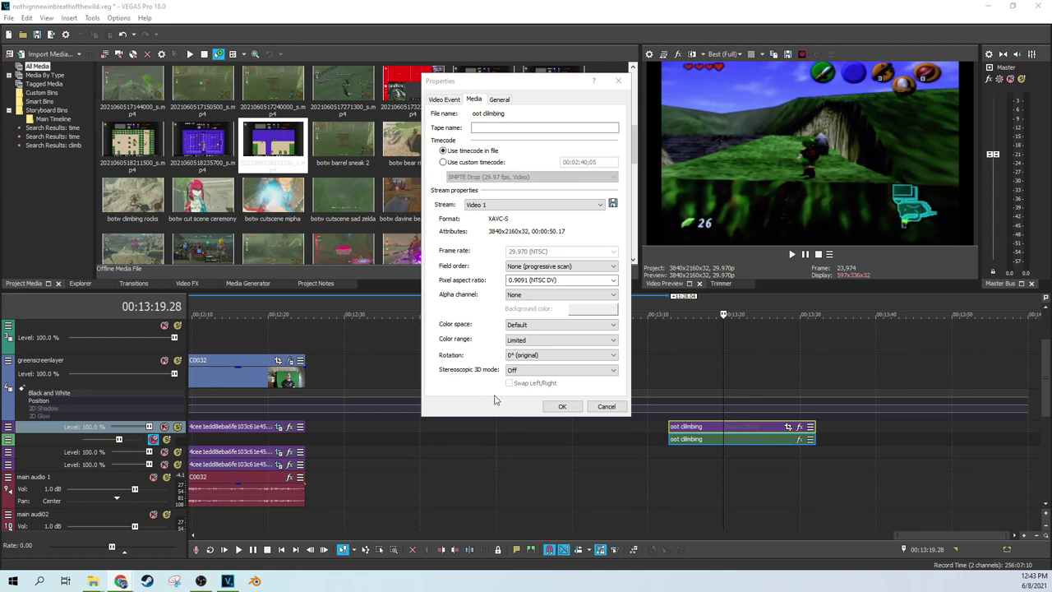
{"action": "left_click", "coordinate": [561, 279]}
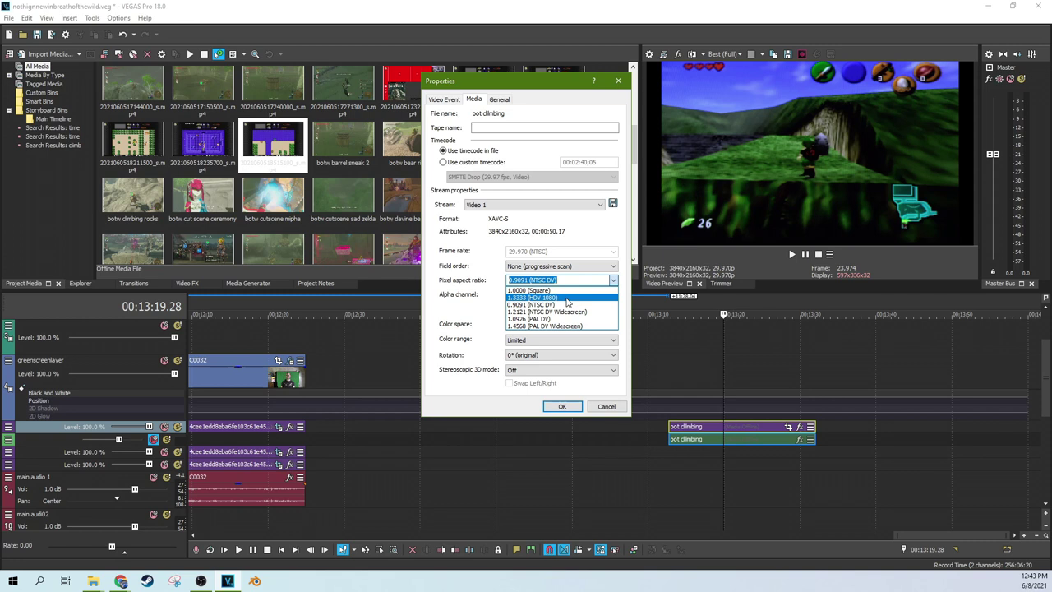
{"action": "left_click", "coordinate": [565, 297]}
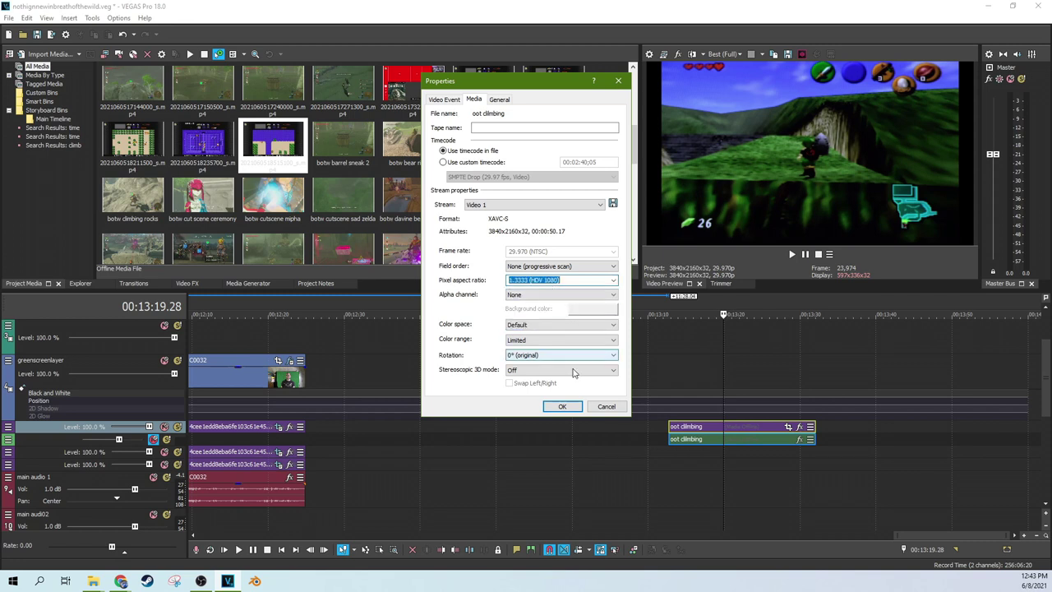
{"action": "left_click", "coordinate": [561, 406]}
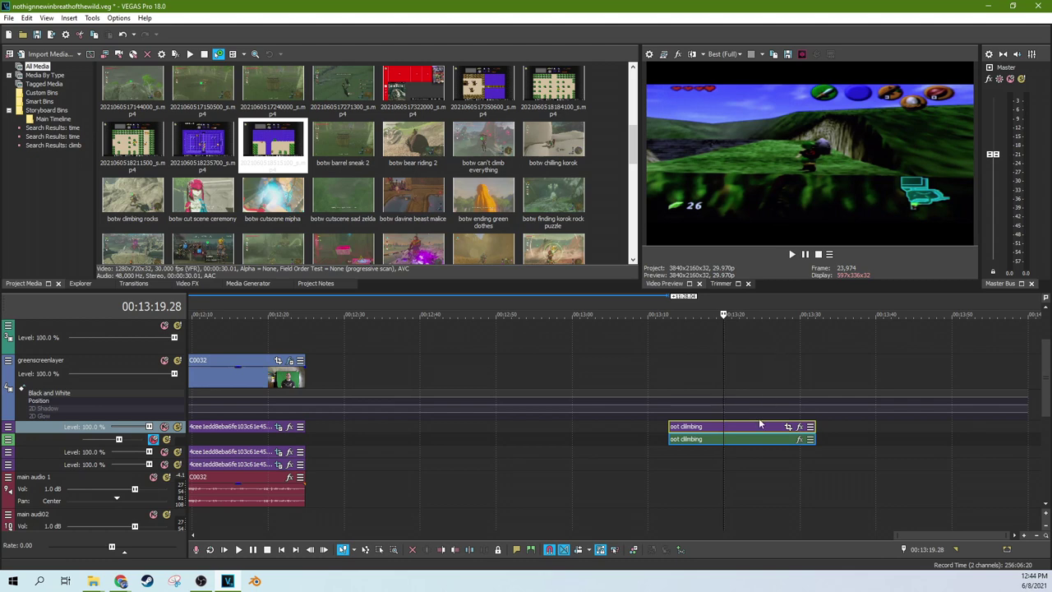
{"action": "left_click", "coordinate": [788, 427]}
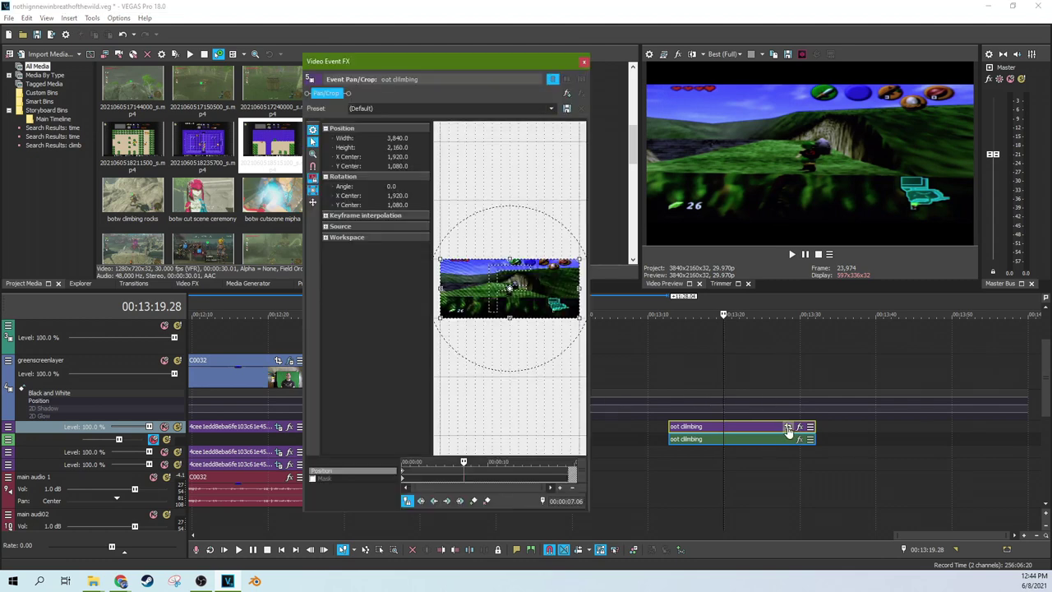
Step: Apply the 1.85:1 Academy aspect ratio Pan/Crop preset, widen the crop box slightly, and close Pan/Crop
{"action": "left_click", "coordinate": [553, 110]}
{"action": "left_click", "coordinate": [444, 132]}
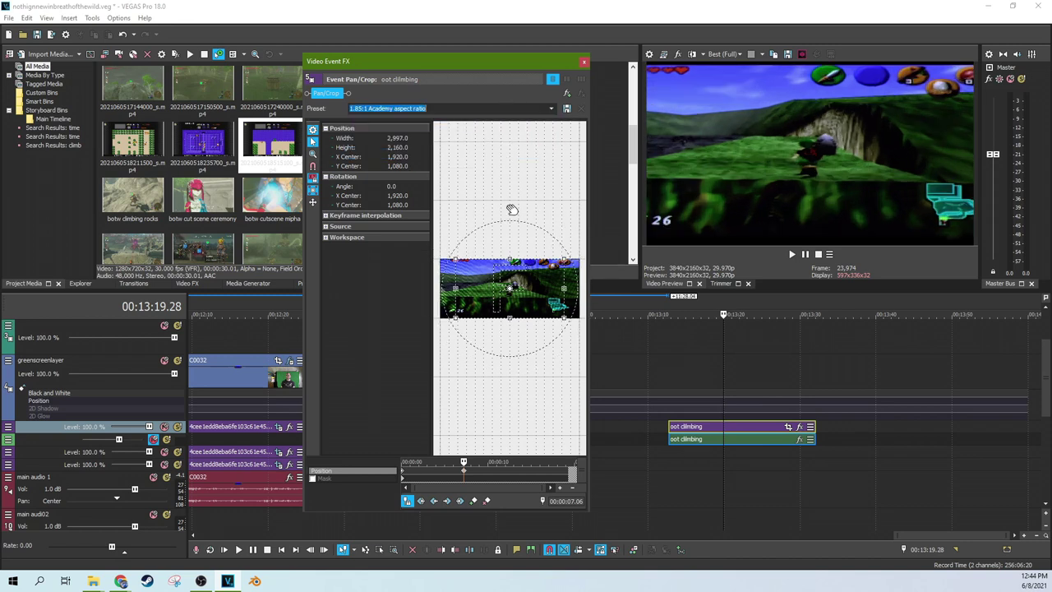
{"action": "mouse_move", "coordinate": [509, 261]}
{"action": "left_mouse_down"}
{"action": "mouse_move", "coordinate": [510, 244]}
{"action": "mouse_move", "coordinate": [508, 253]}
{"action": "left_mouse_up"}
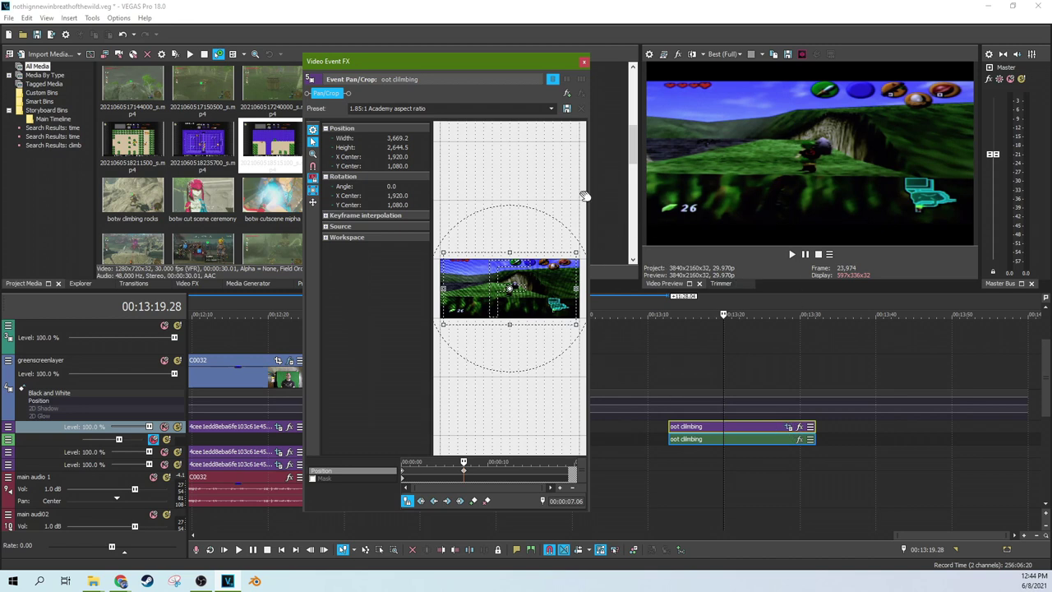
{"action": "left_click", "coordinate": [582, 64]}
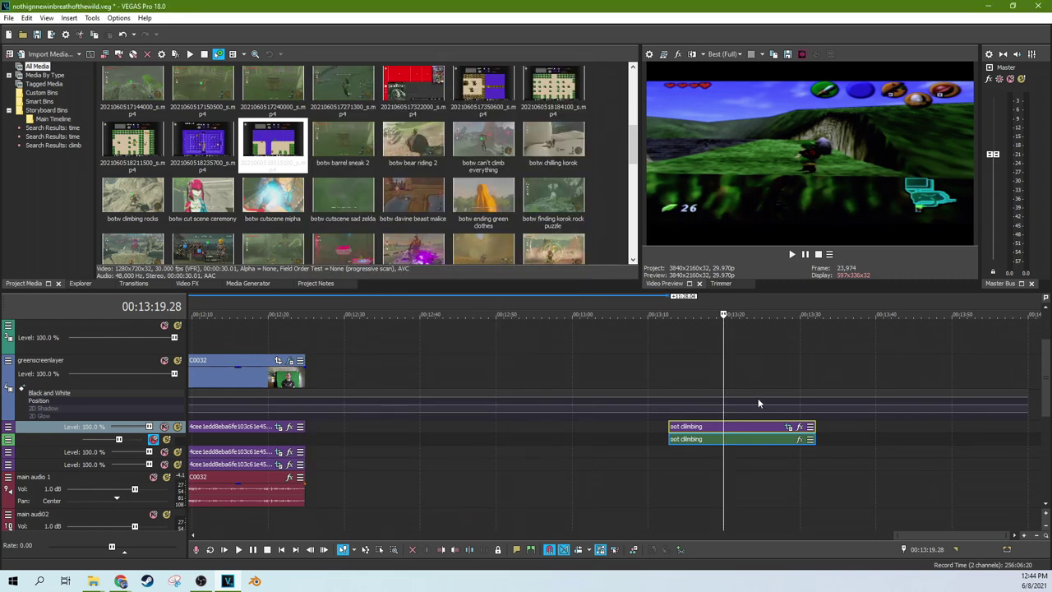
{"action": "left_click", "coordinate": [758, 399]}
{"action": "left_click", "coordinate": [739, 434]}
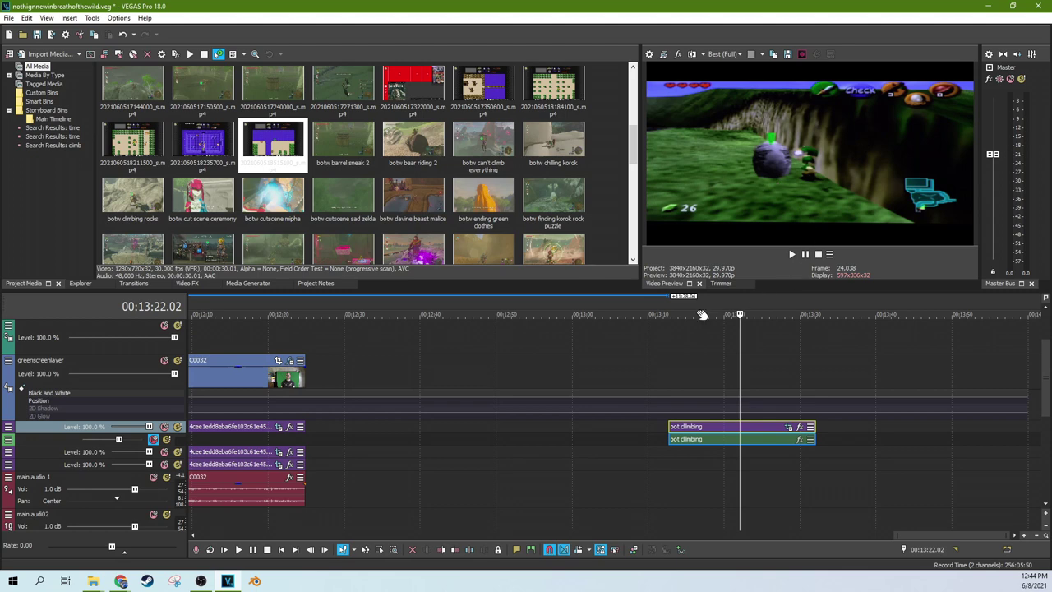
{"action": "left_click", "coordinate": [121, 581]}
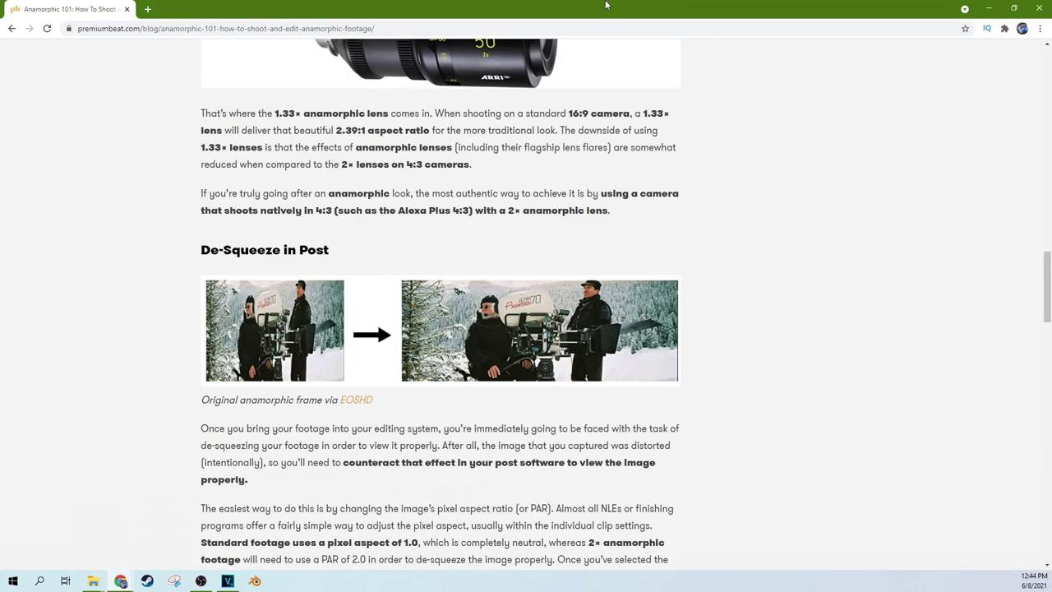
{"action": "key", "text": "alt+Tab"}
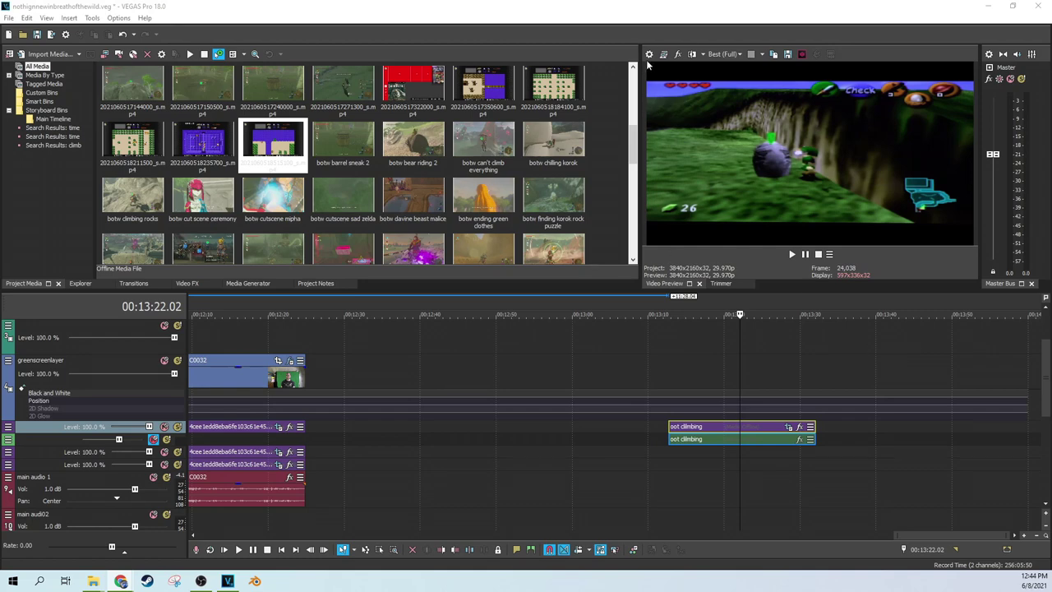
{"action": "key", "text": "alt+Return"}
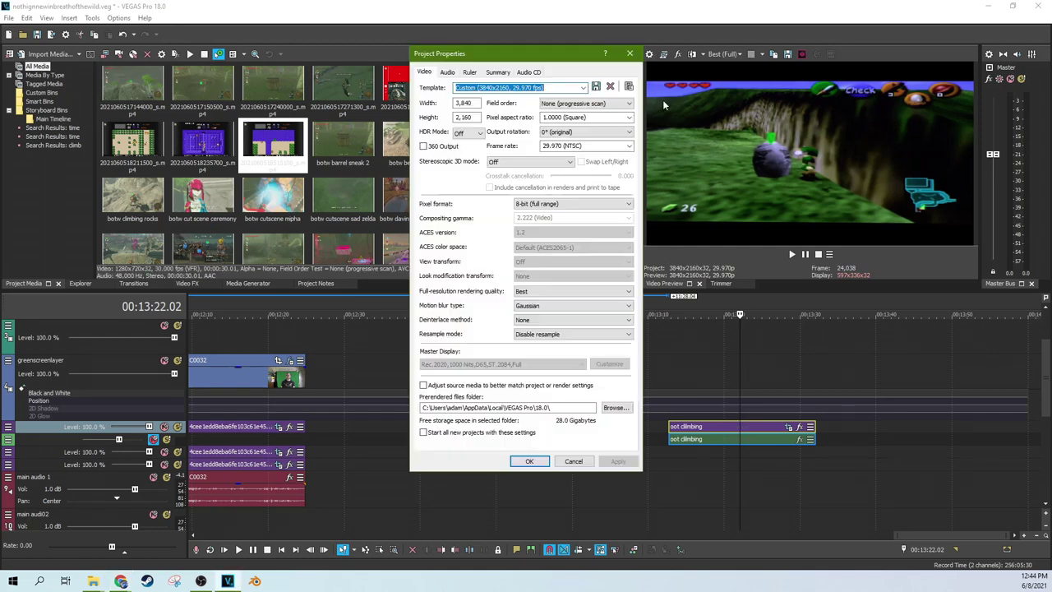
{"action": "left_click", "coordinate": [629, 54]}
{"action": "right_click", "coordinate": [747, 429]}
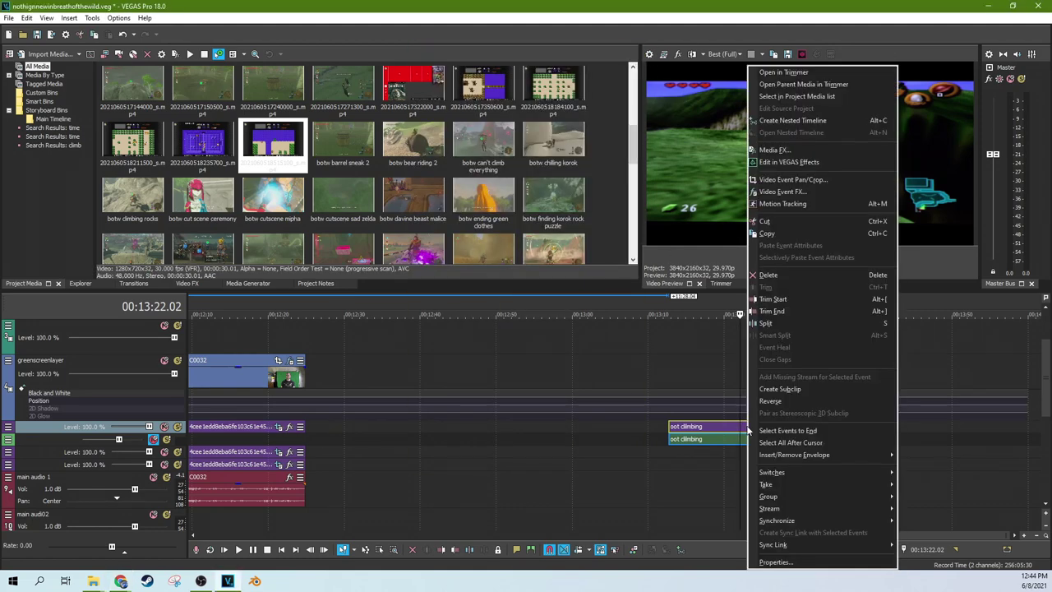
{"action": "left_click", "coordinate": [713, 317]}
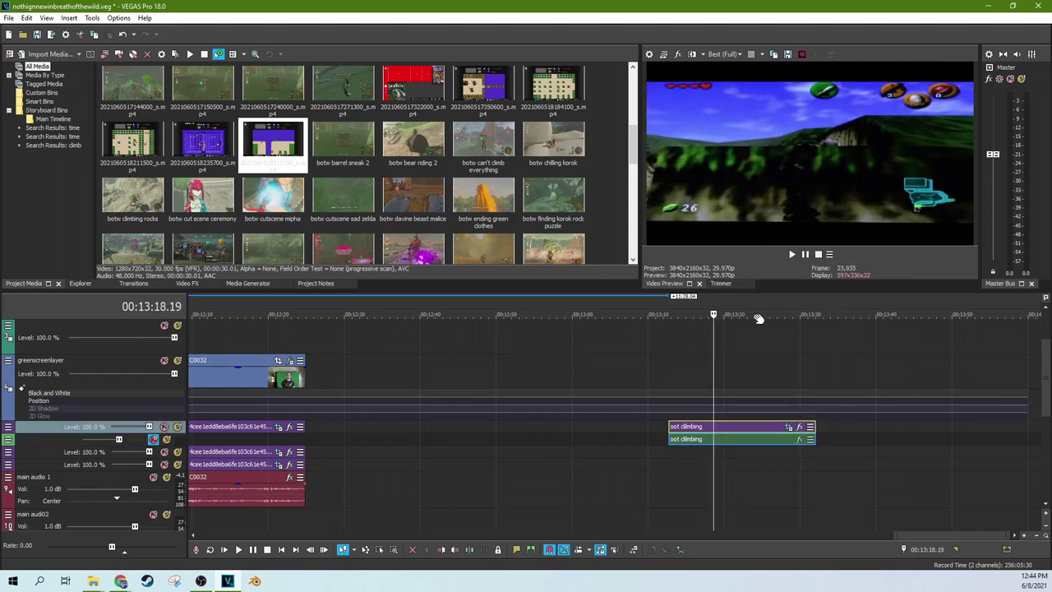
{"action": "left_click", "coordinate": [648, 54]}
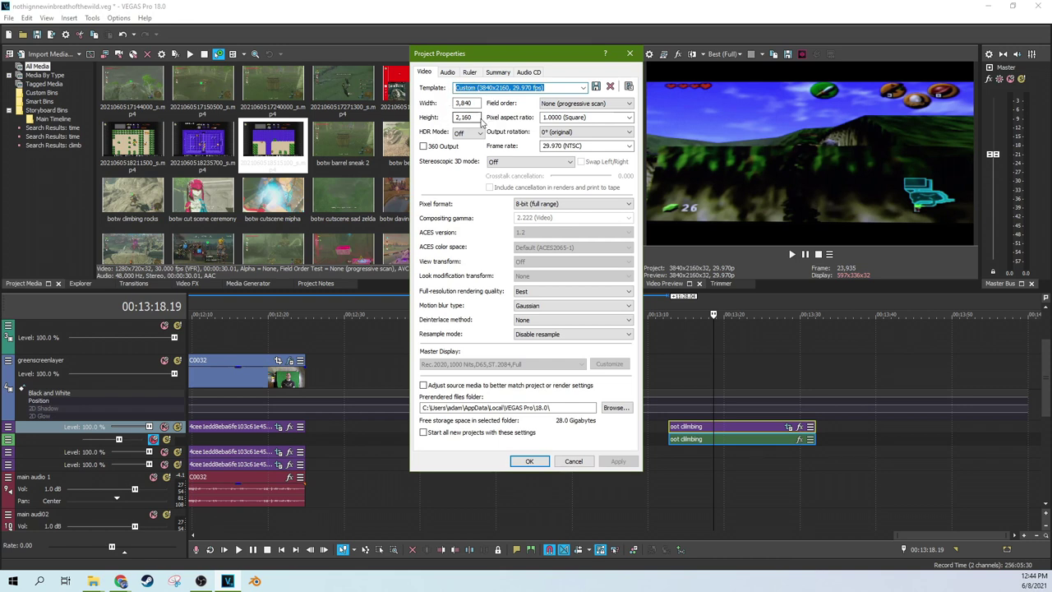
{"action": "left_click", "coordinate": [632, 54]}
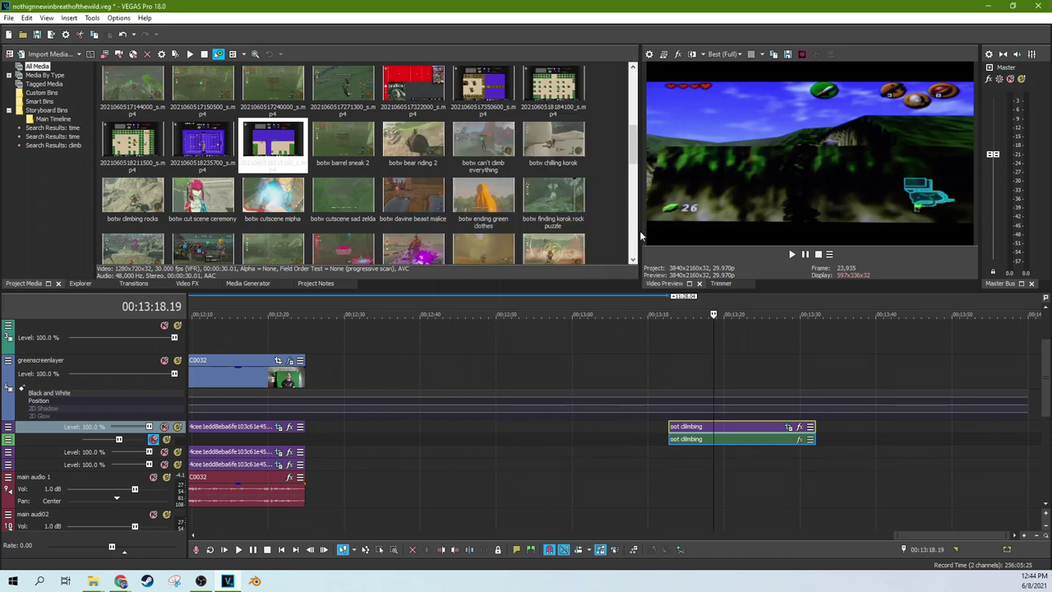
{"action": "left_click", "coordinate": [9, 18]}
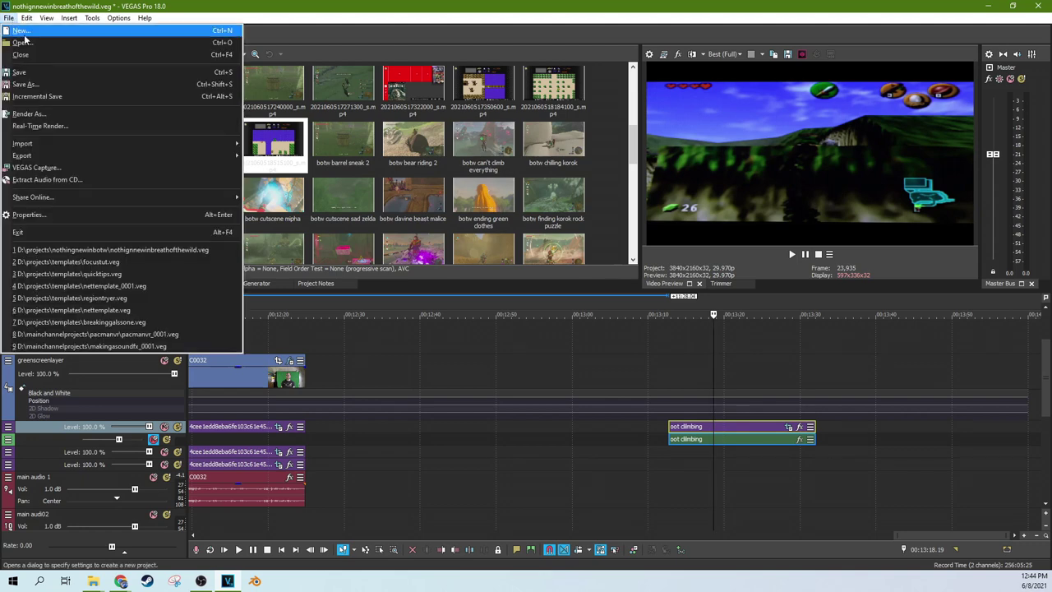
{"action": "left_click", "coordinate": [73, 115]}
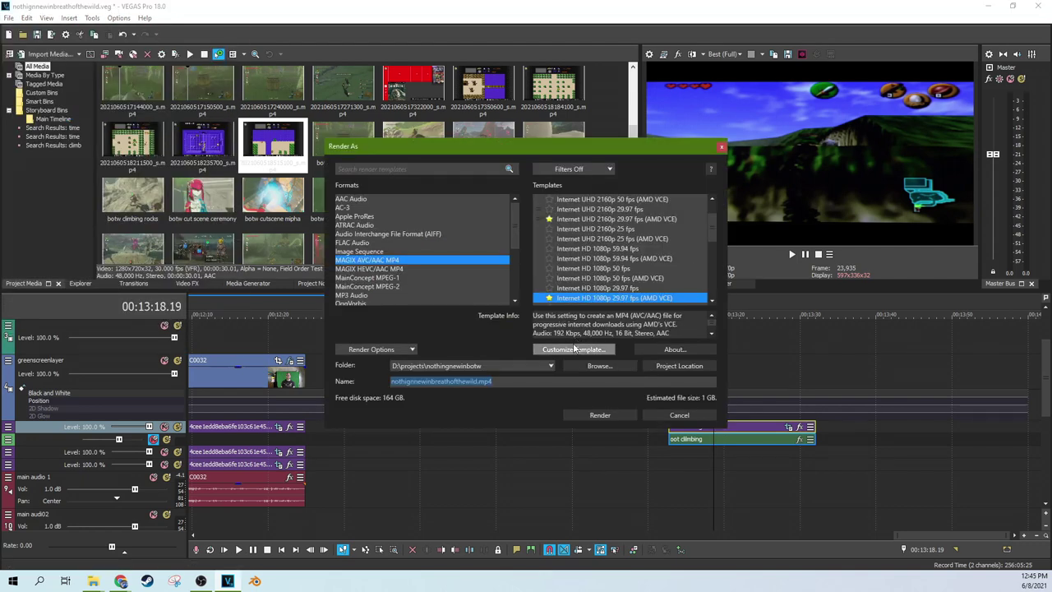
{"action": "left_click", "coordinate": [575, 351]}
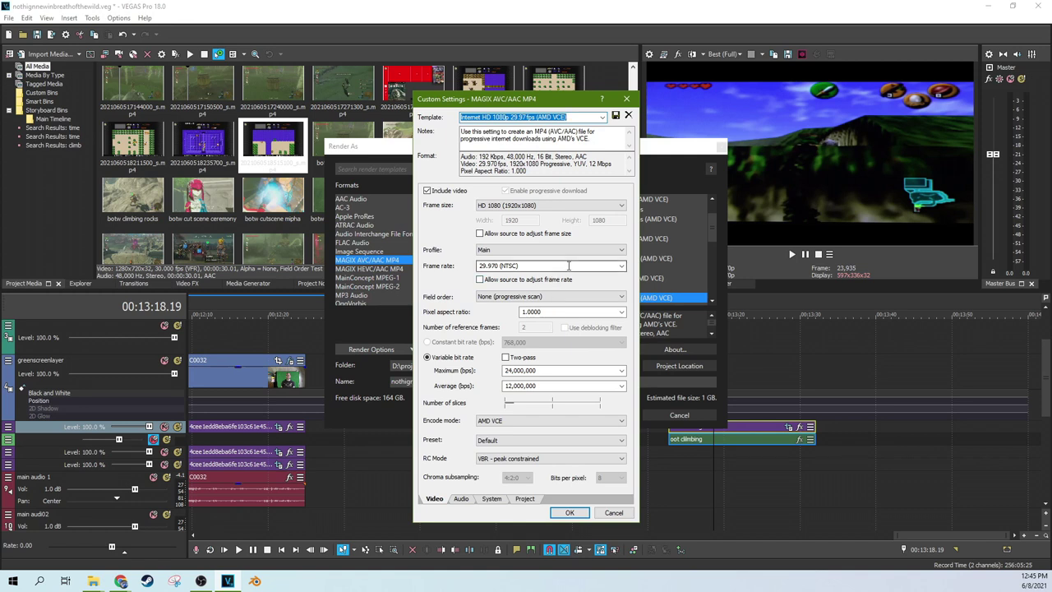
{"action": "scroll", "coordinate": [550, 249], "scroll_direction": "down", "scroll_amount": 1}
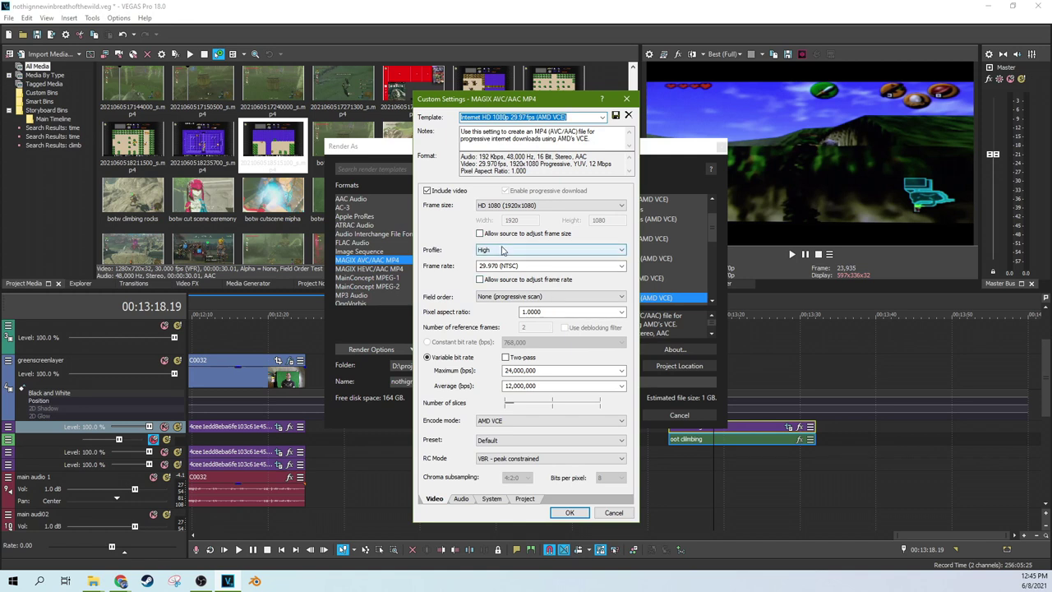
{"action": "left_click", "coordinate": [569, 205]}
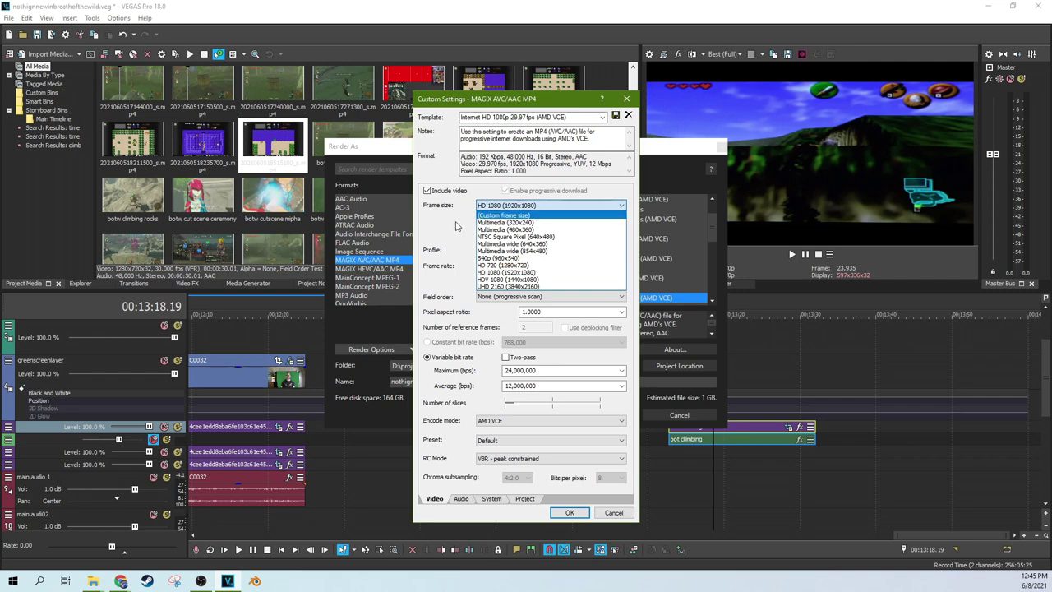
{"action": "key", "text": "Escape"}
{"action": "key", "text": "Escape"}
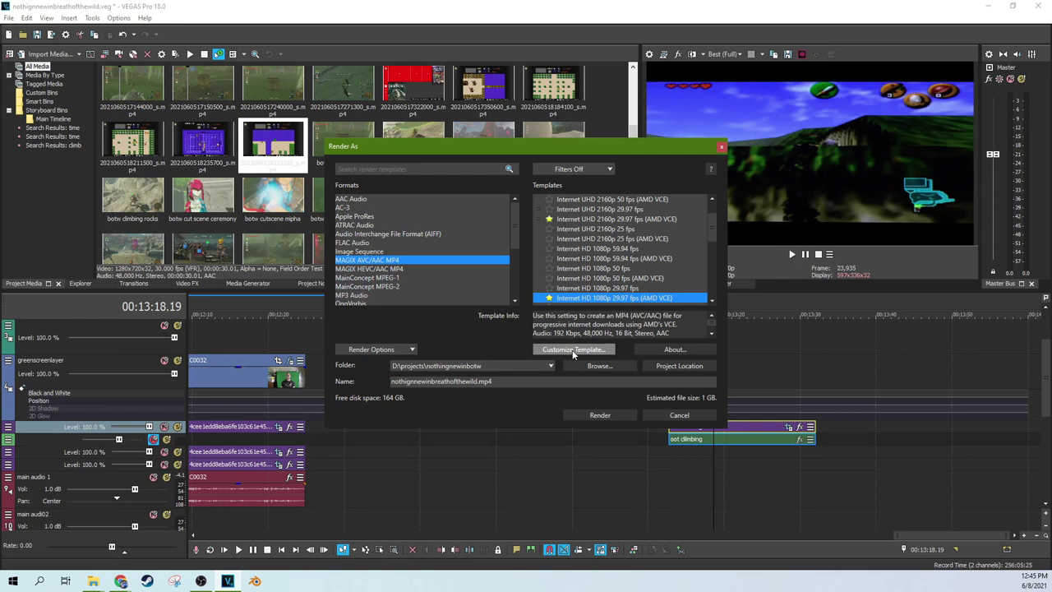
{"action": "left_click", "coordinate": [721, 147]}
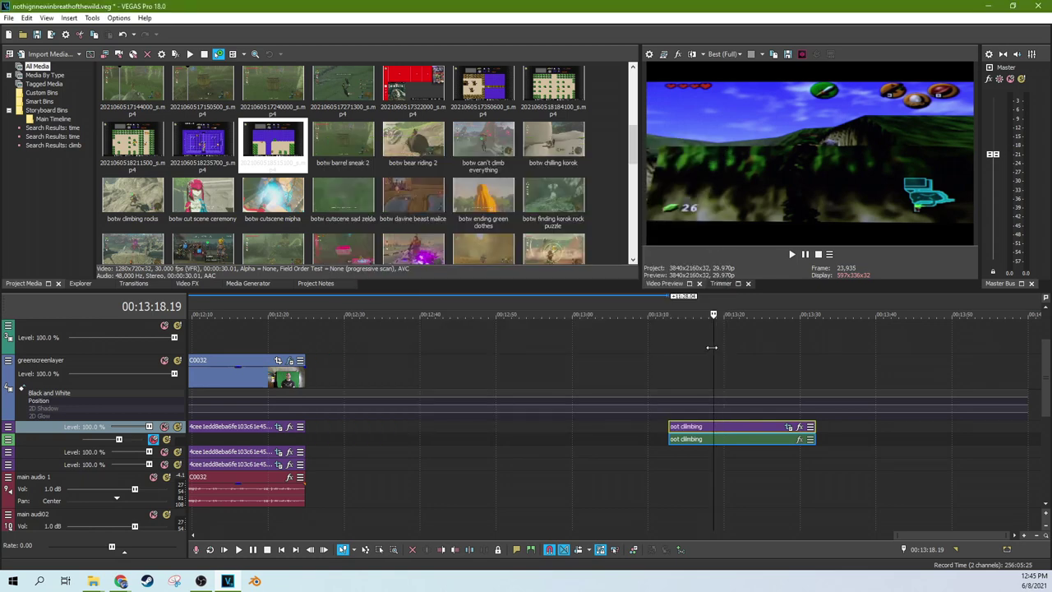
{"action": "left_click", "coordinate": [747, 418]}
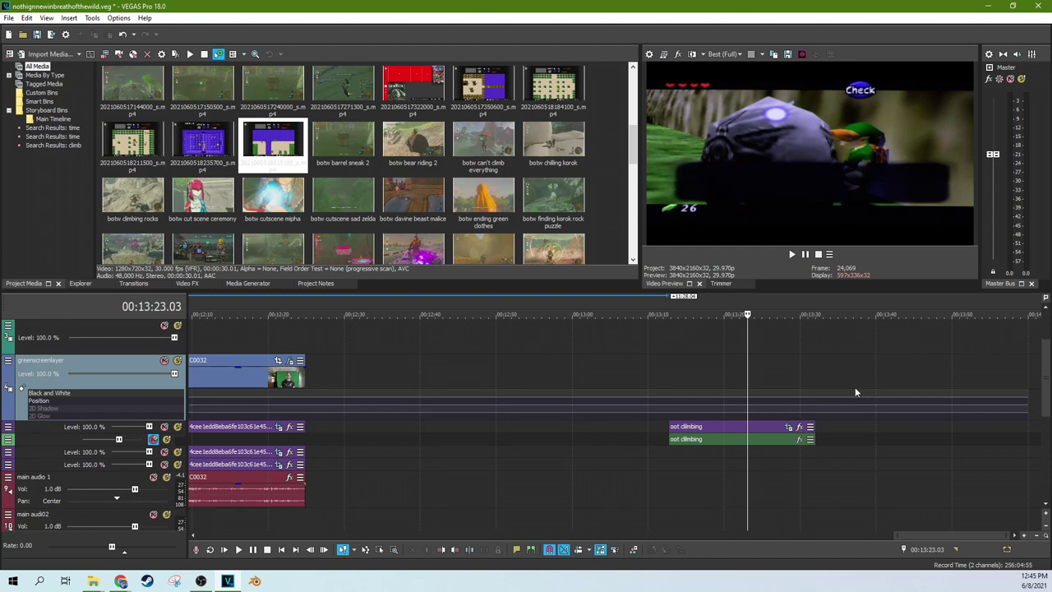
{"action": "left_click", "coordinate": [725, 426]}
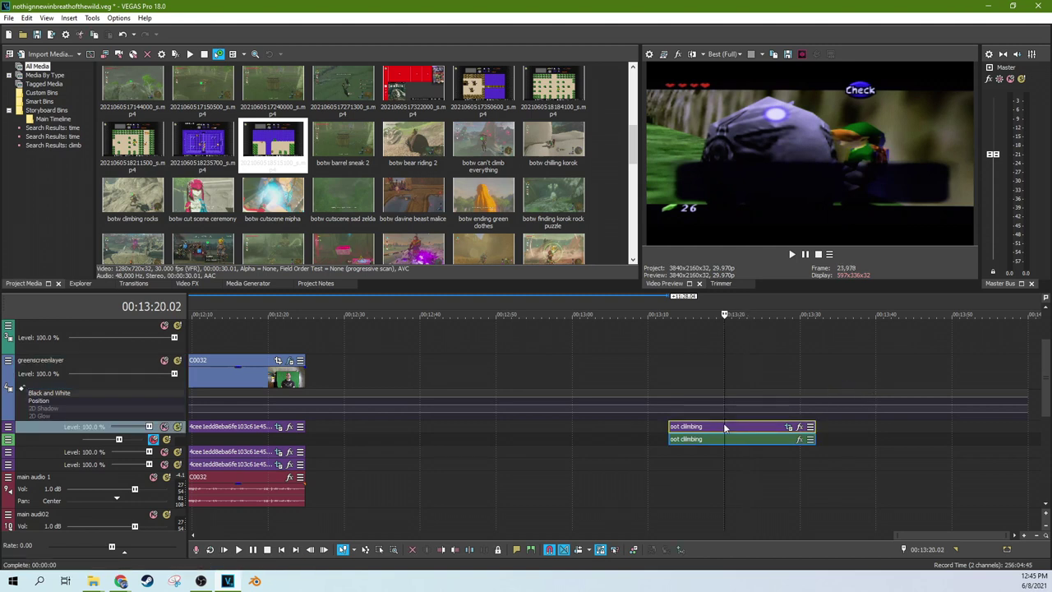